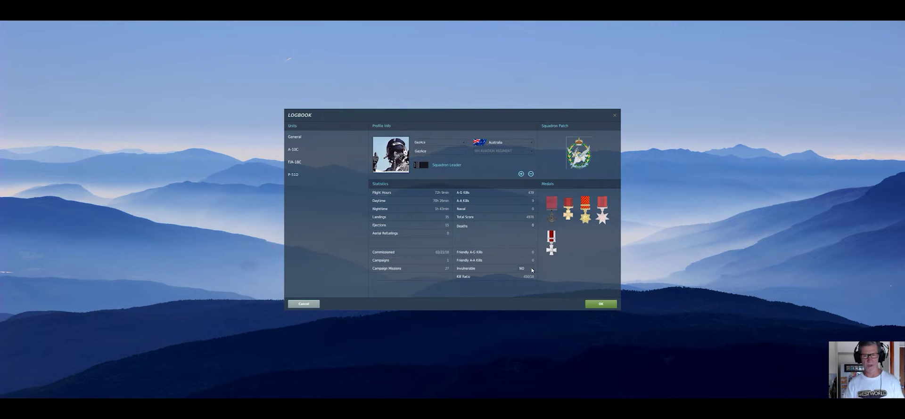
pyautogui.click(532, 269)
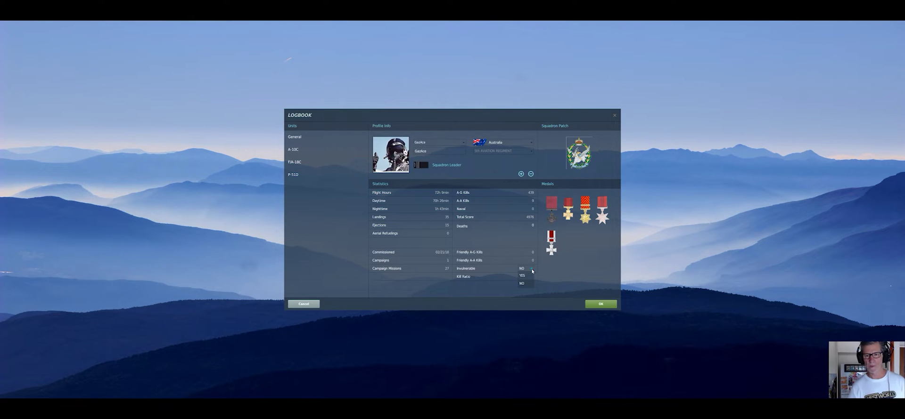
pyautogui.click(532, 271)
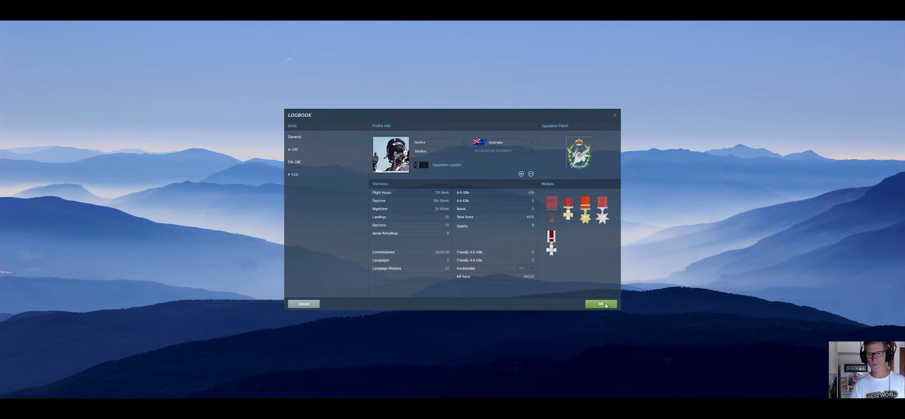
# Step: Exit DCS World and browse File Explorer to C:\Users\user\Saved Games\DCS.openbeta
pyautogui.click(596, 305)
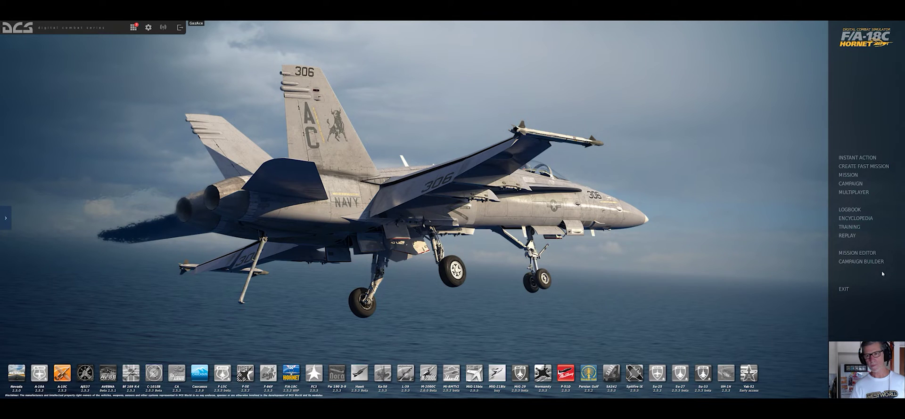
pyautogui.click(852, 286)
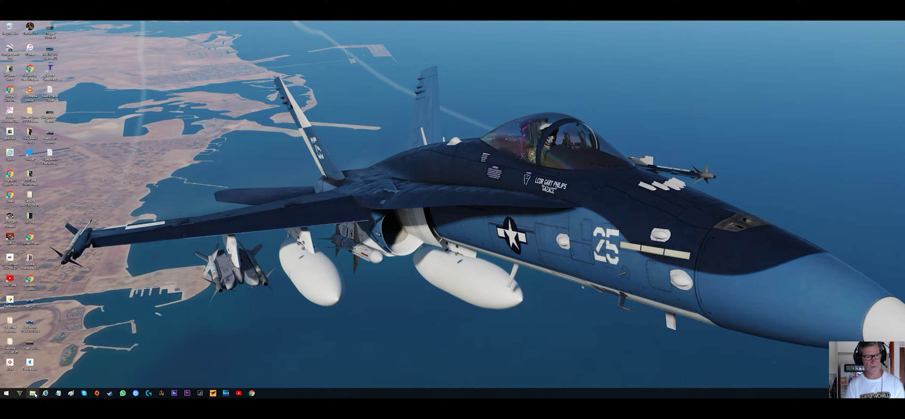
pyautogui.click(34, 394)
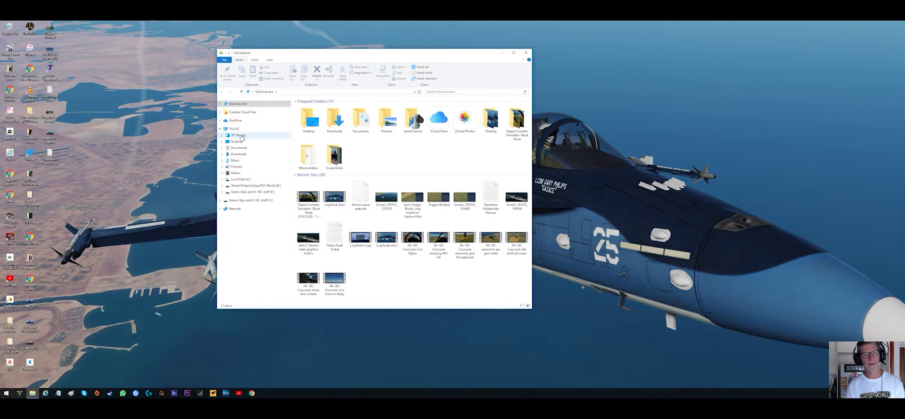
pyautogui.click(234, 128)
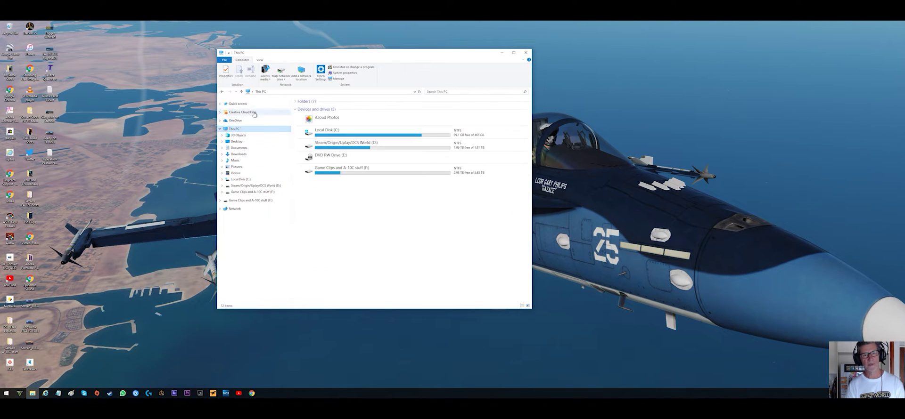
pyautogui.doubleClick(335, 134)
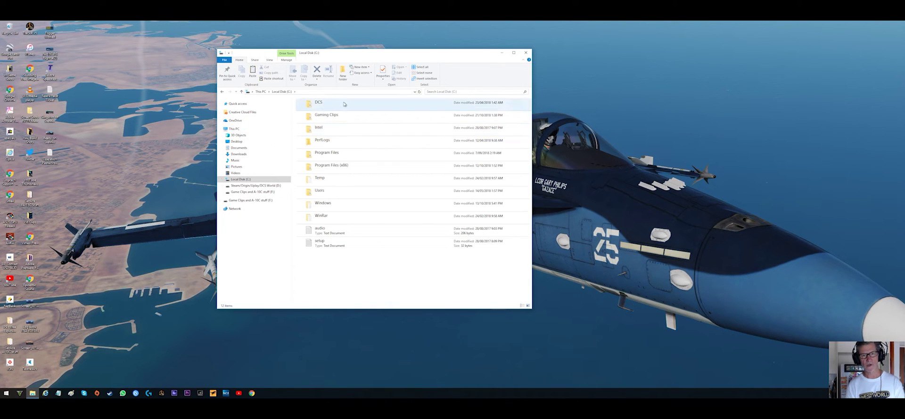
pyautogui.doubleClick(338, 191)
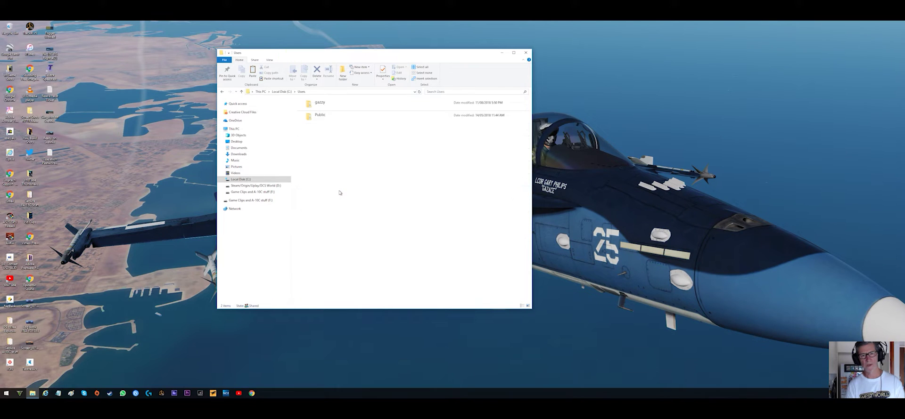
pyautogui.doubleClick(336, 106)
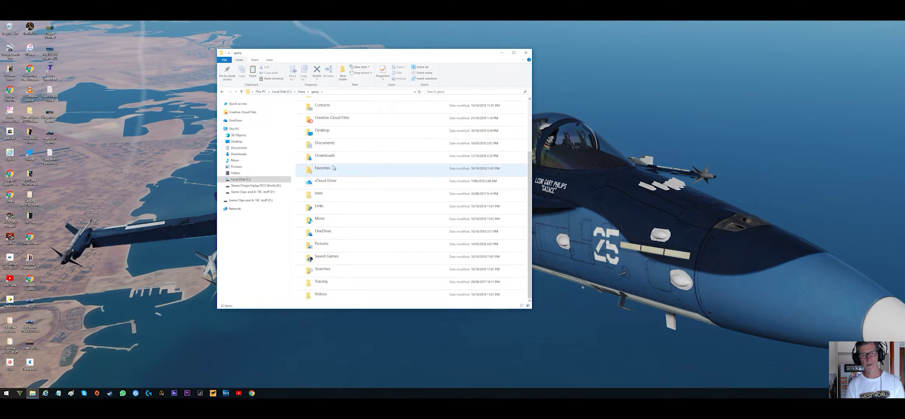
pyautogui.click(356, 262)
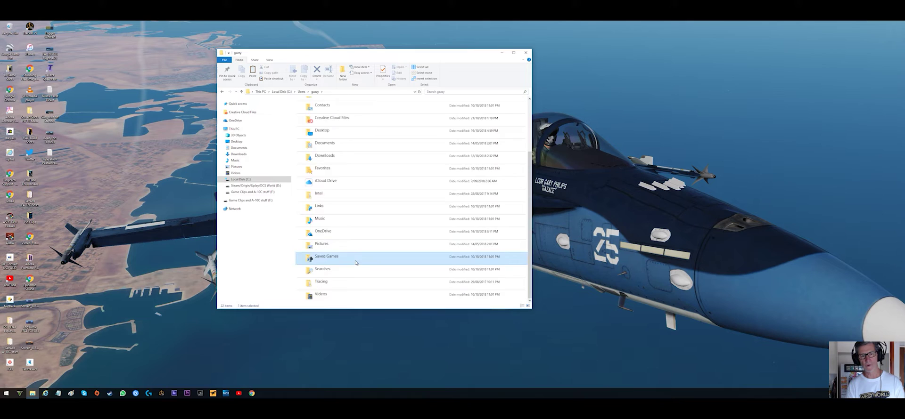
pyautogui.doubleClick(356, 262)
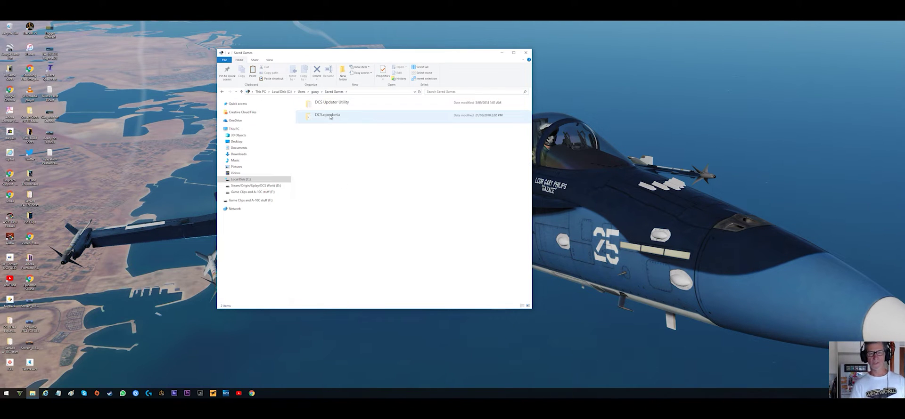
pyautogui.doubleClick(343, 121)
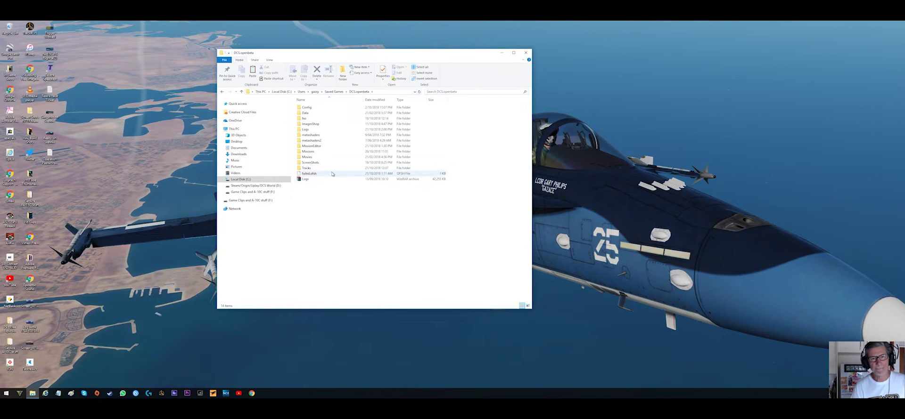
# Step: In MissionEditor, copy the logbook file to make a 'logbook - Copy' backup, then close Explorer
pyautogui.doubleClick(325, 148)
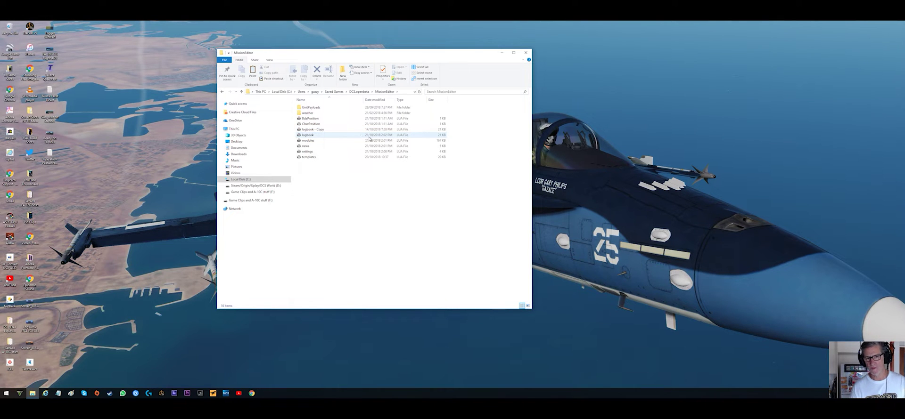
pyautogui.click(324, 138)
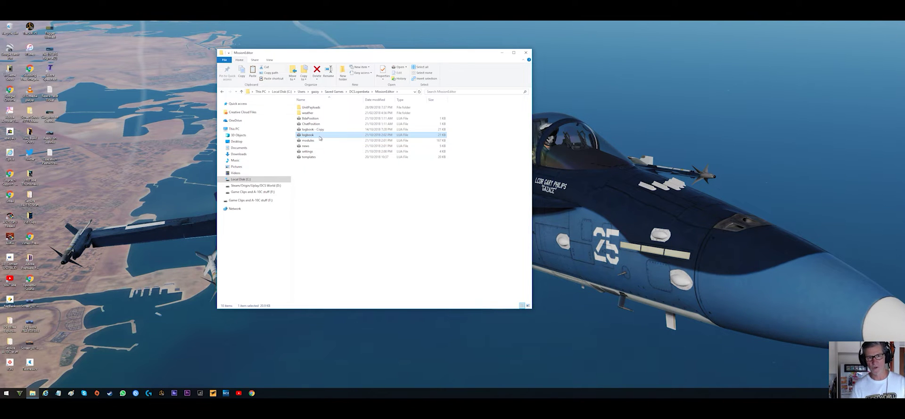
pyautogui.click(243, 75)
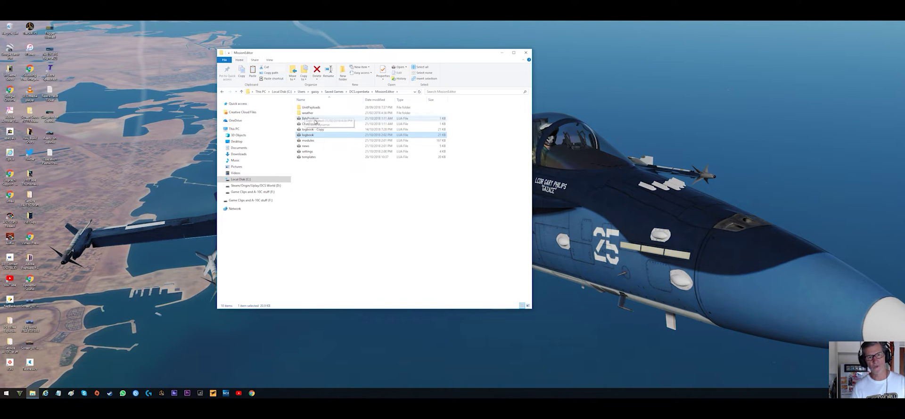
pyautogui.click(325, 130)
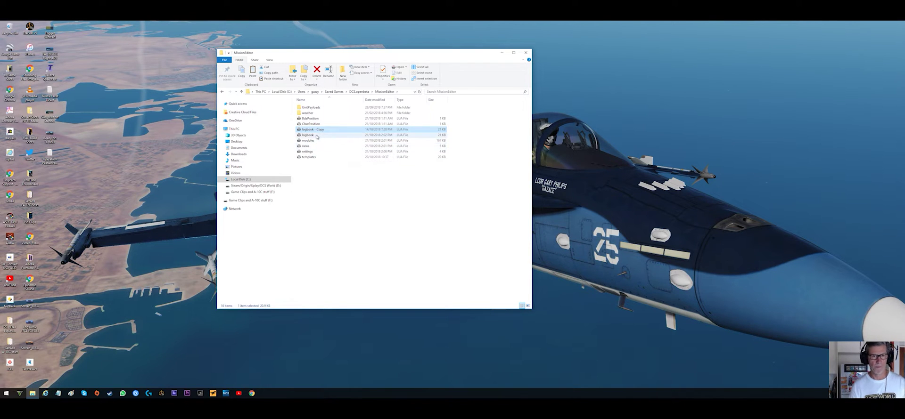
pyautogui.click(526, 53)
# Step: Relaunch DCS World from the taskbar and reach its Mission list
pyautogui.click(225, 393)
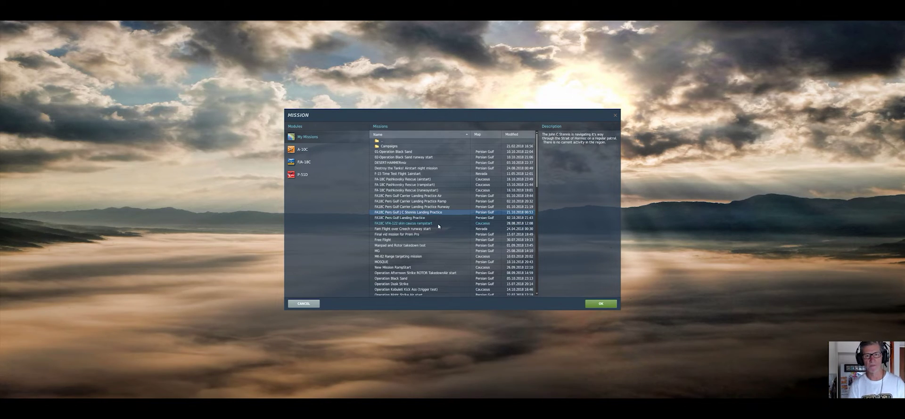
pyautogui.scroll(-3, 441, 224)
pyautogui.scroll(-1, 439, 225)
pyautogui.scroll(4, 439, 226)
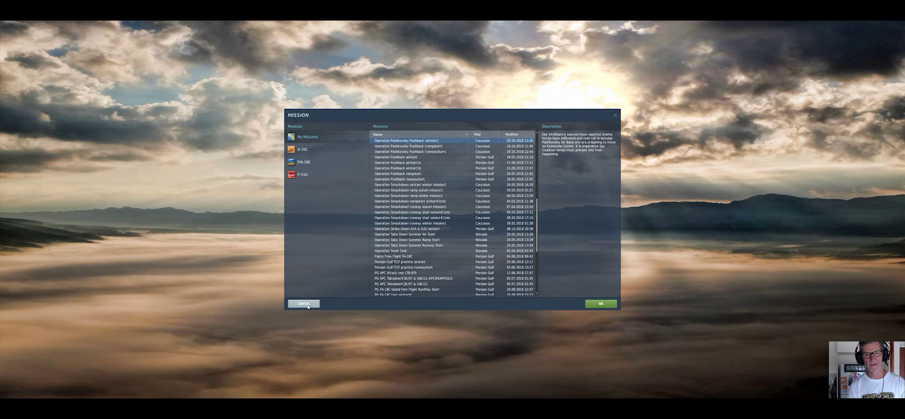
# Step: Dismiss the Mission list, check the A-10C logbook shows zero flight hours, then cancel
pyautogui.click(307, 305)
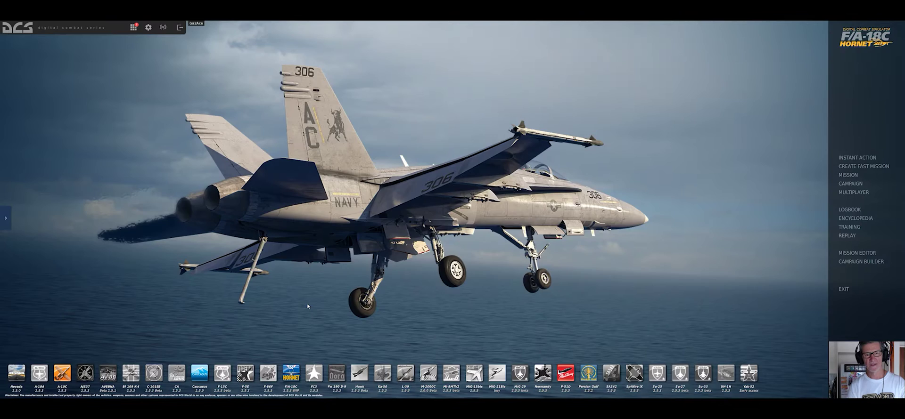
pyautogui.click(849, 210)
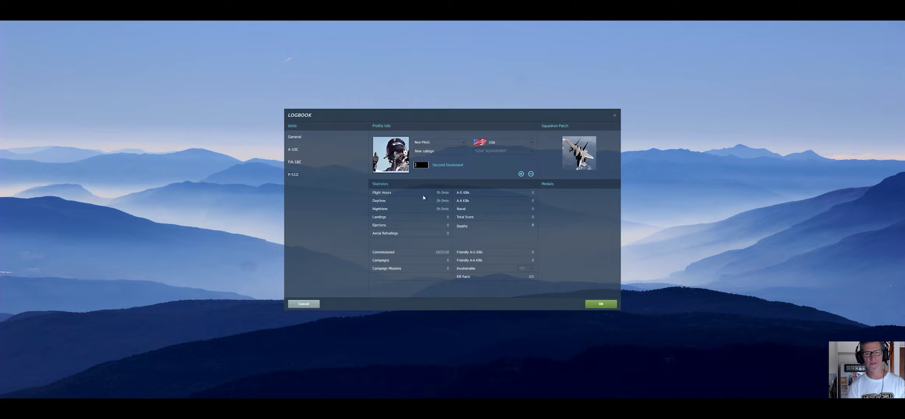
pyautogui.click(318, 150)
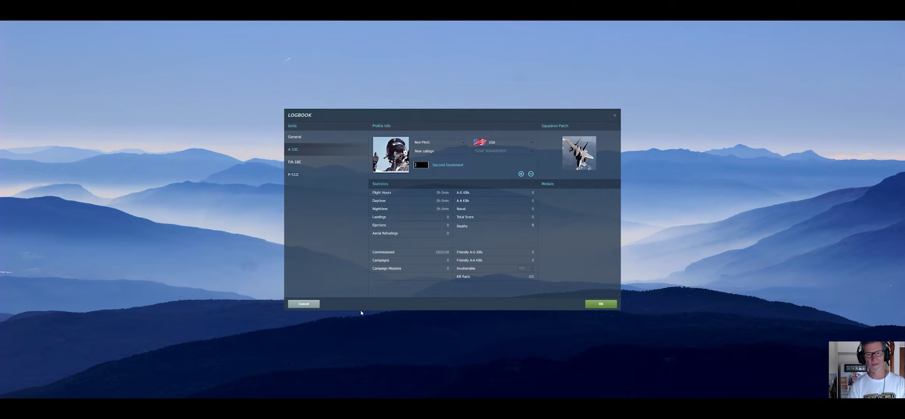
pyautogui.click(312, 304)
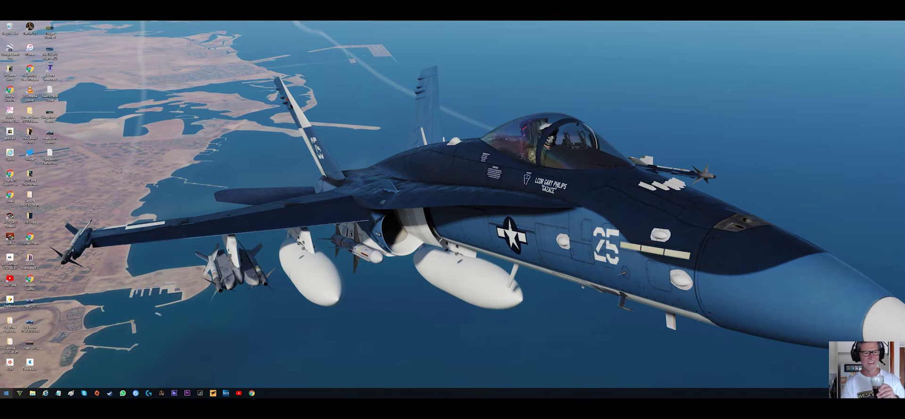
# Step: Browse File Explorer to C:\Users\user\Saved Games\DCS.openbeta\MissionEditor
pyautogui.click(32, 393)
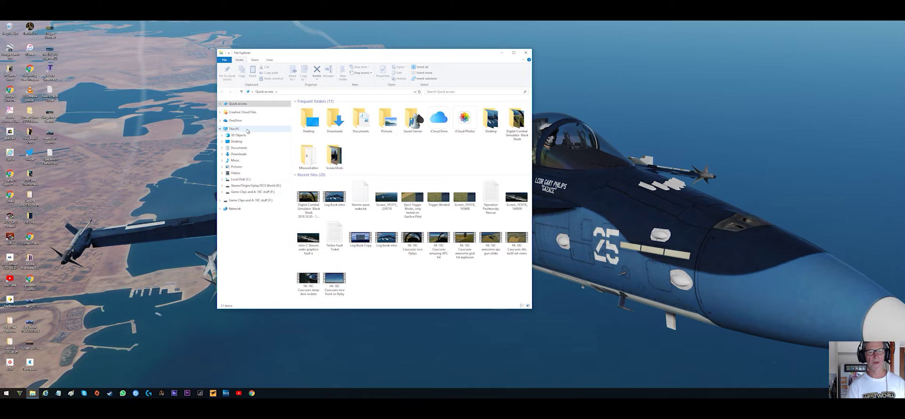
pyautogui.click(246, 129)
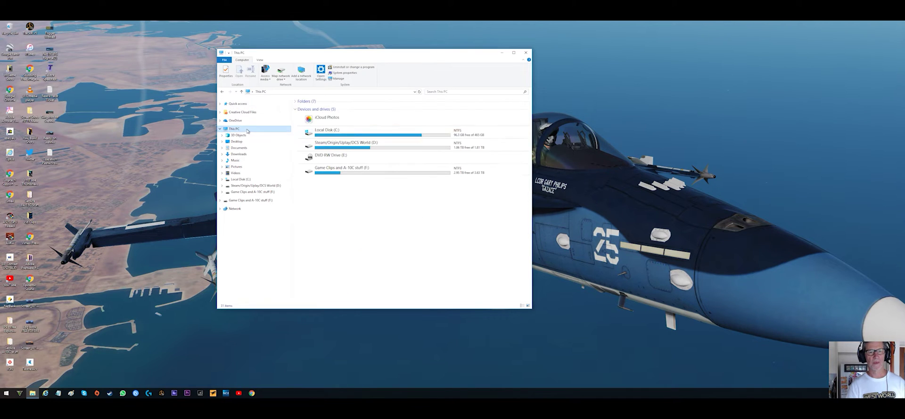
pyautogui.doubleClick(352, 135)
pyautogui.doubleClick(347, 193)
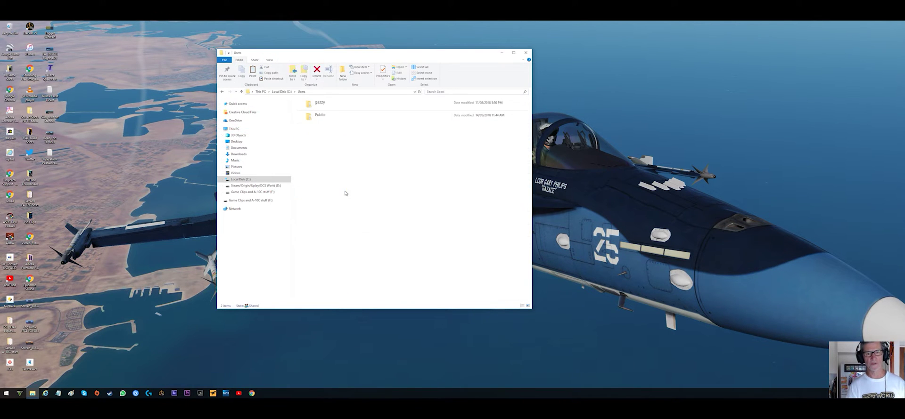
pyautogui.doubleClick(319, 102)
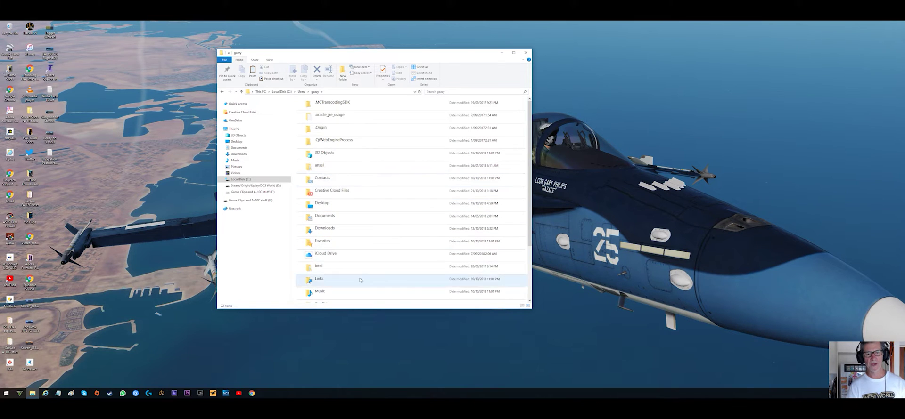
pyautogui.scroll(-2, 358, 278)
pyautogui.click(352, 260)
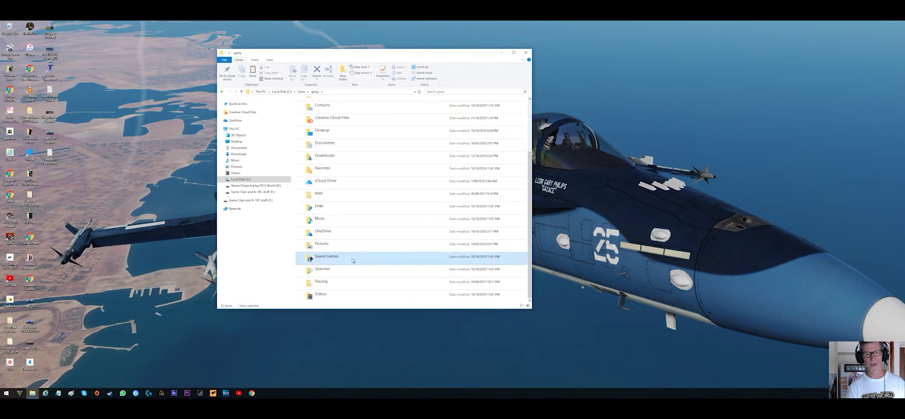
pyautogui.doubleClick(352, 260)
pyautogui.doubleClick(349, 118)
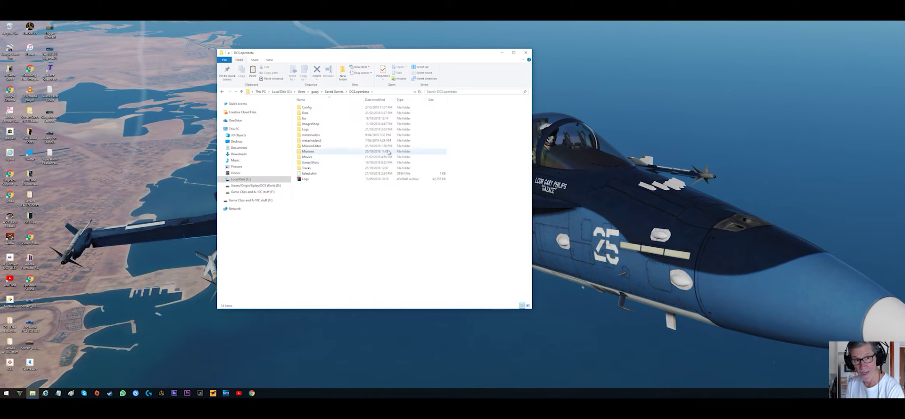
pyautogui.doubleClick(325, 150)
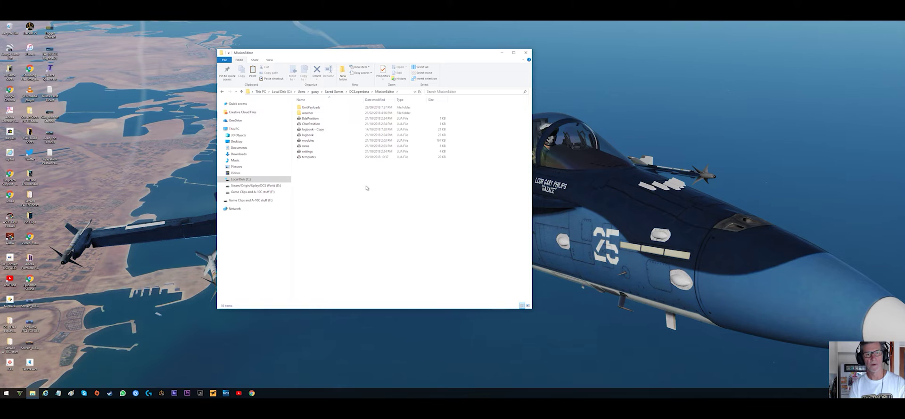
pyautogui.moveTo(311, 129)
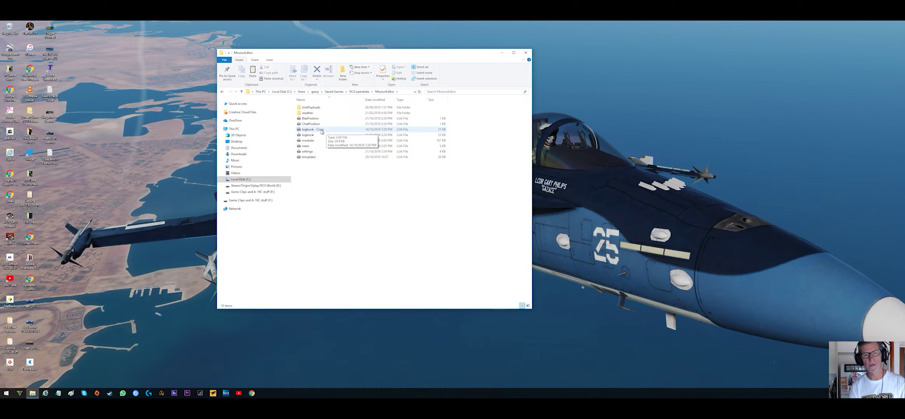
# Step: Delete the current logbook file from the MissionEditor folder
pyautogui.click(341, 130)
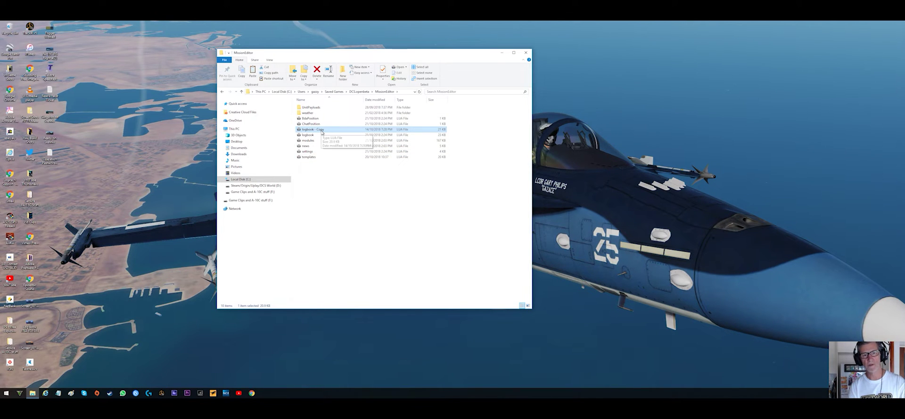
pyautogui.click(310, 136)
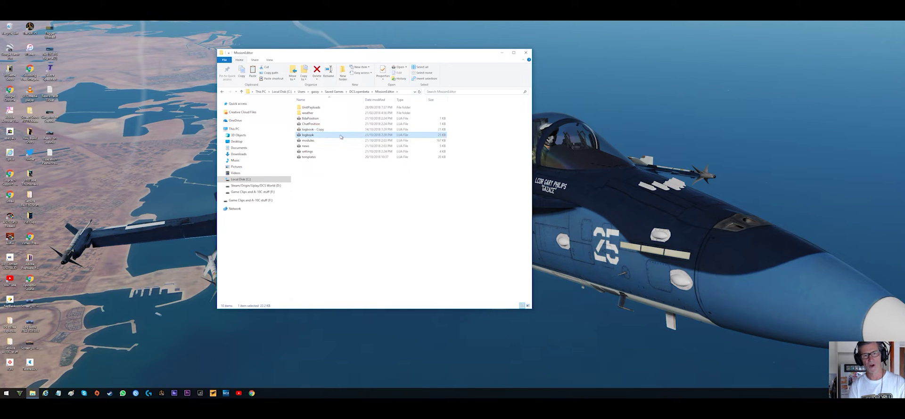
pyautogui.click(379, 129)
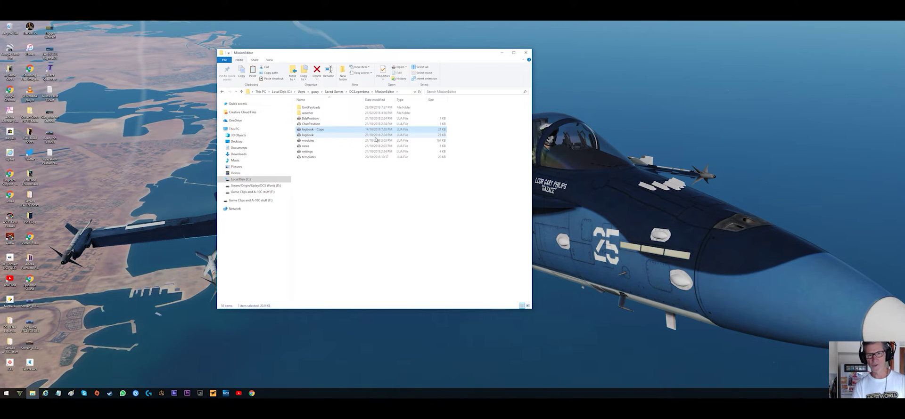
pyautogui.click(326, 135)
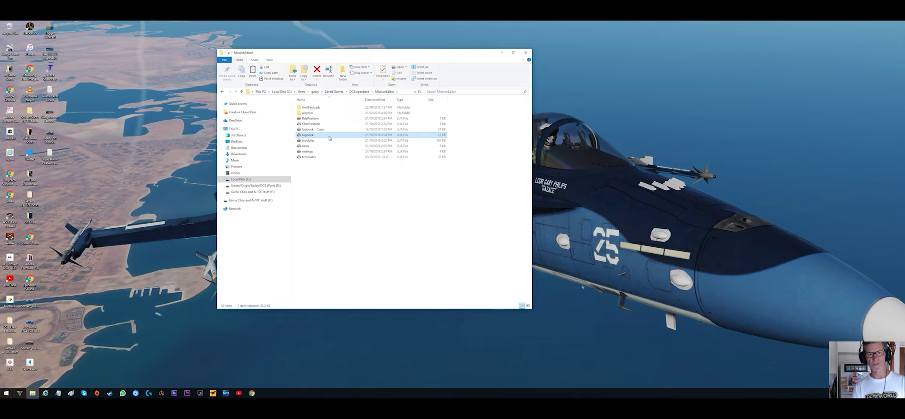
pyautogui.rightClick(329, 138)
pyautogui.click(371, 239)
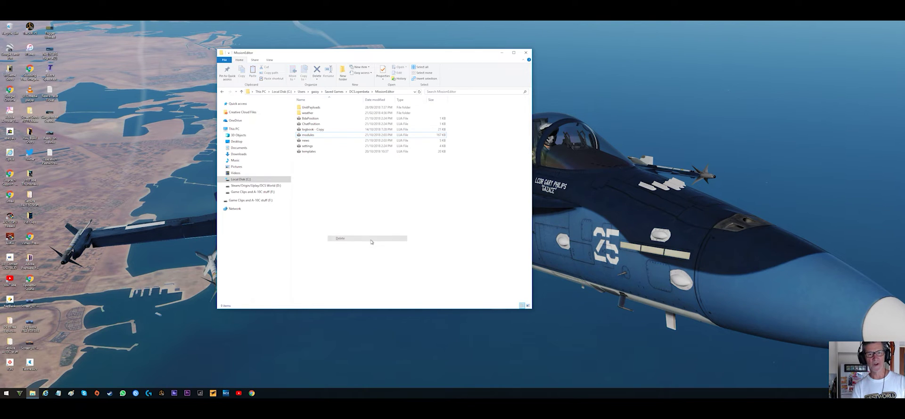
# Step: Rename 'logbook - Copy' to 'logbook' and copy it as a fresh backup
pyautogui.rightClick(327, 130)
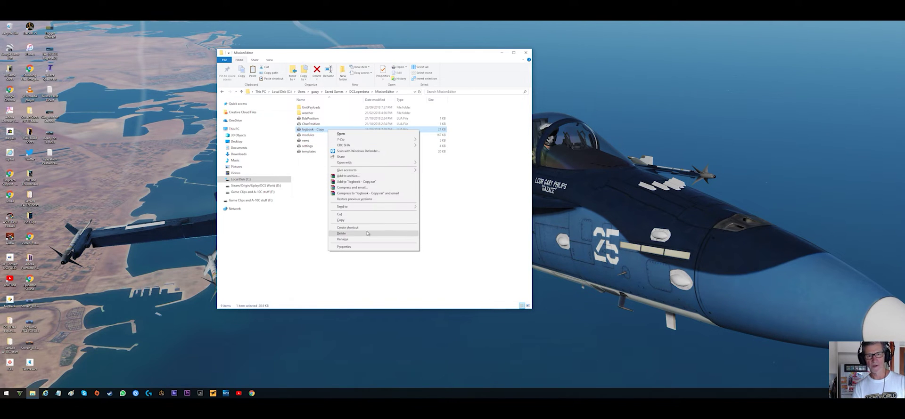
pyautogui.click(360, 239)
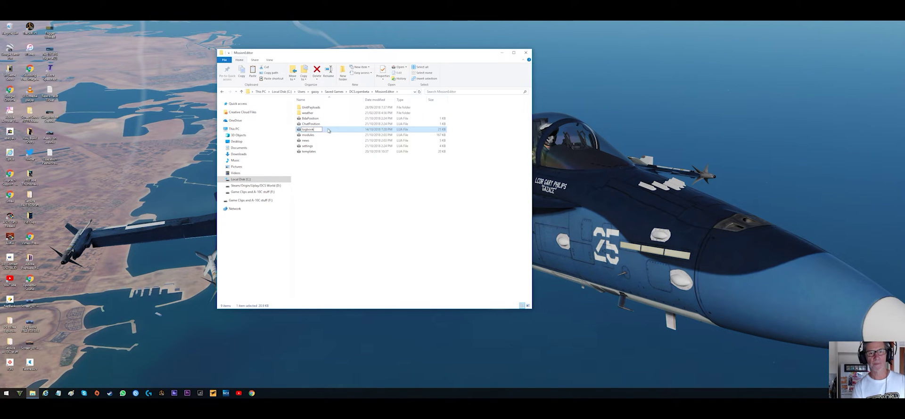
pyautogui.click(351, 164)
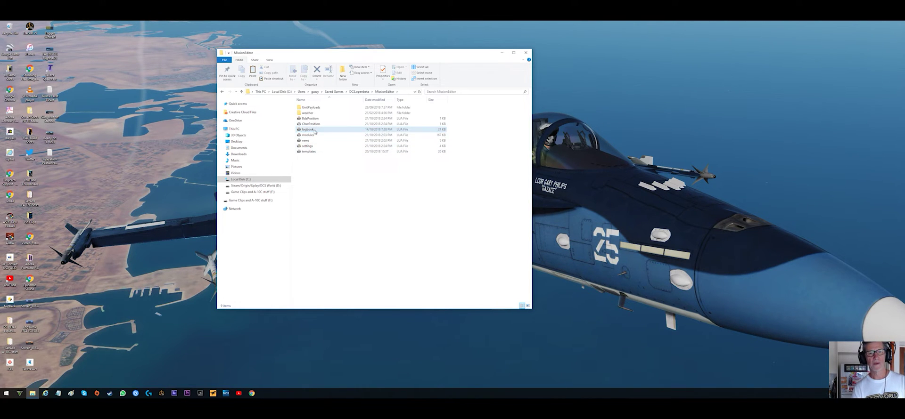
pyautogui.click(314, 131)
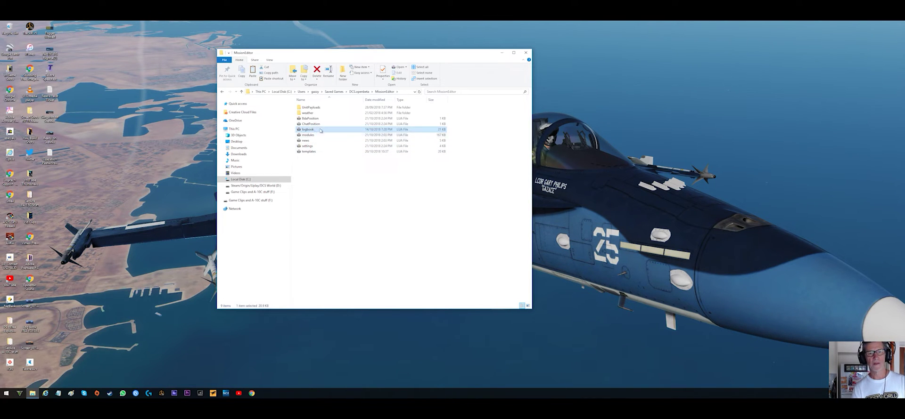
pyautogui.click(242, 75)
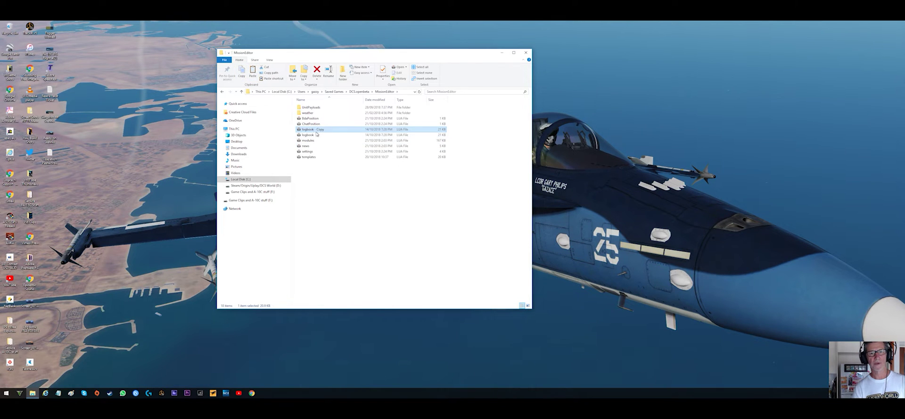
pyautogui.click(527, 52)
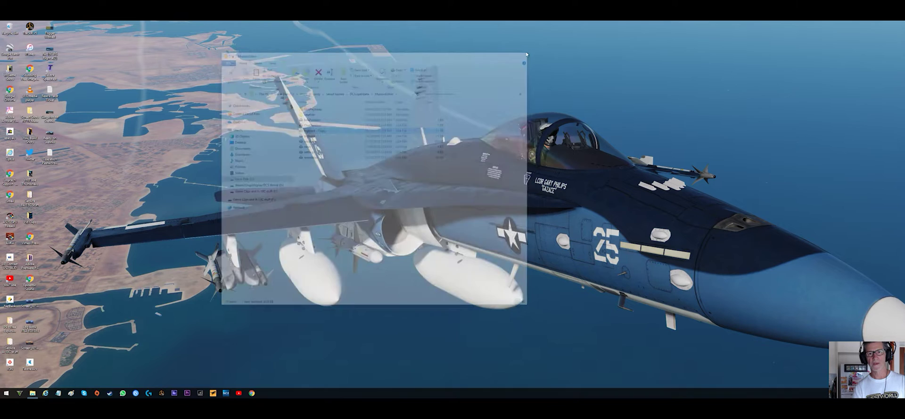
# Step: Relaunch DCS World and view the restored A-10C statistics in the pilot logbook
pyautogui.click(226, 393)
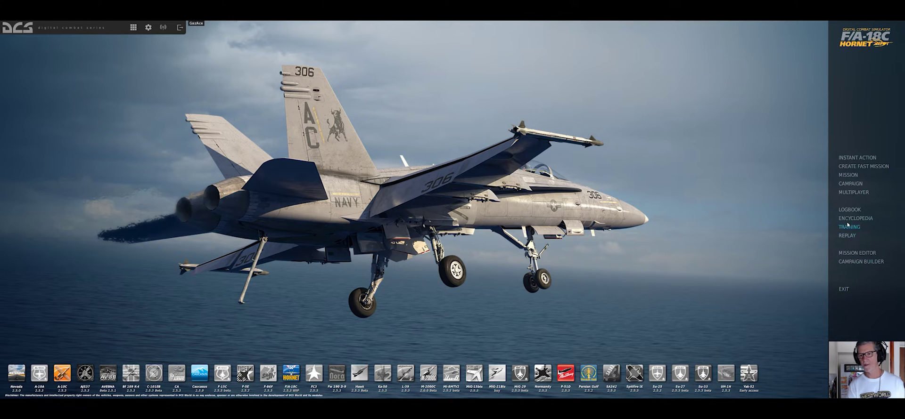
pyautogui.click(847, 211)
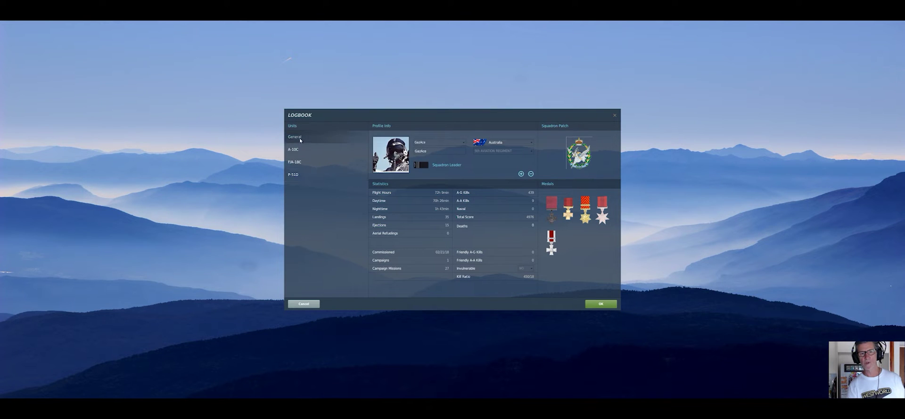
pyautogui.click(326, 151)
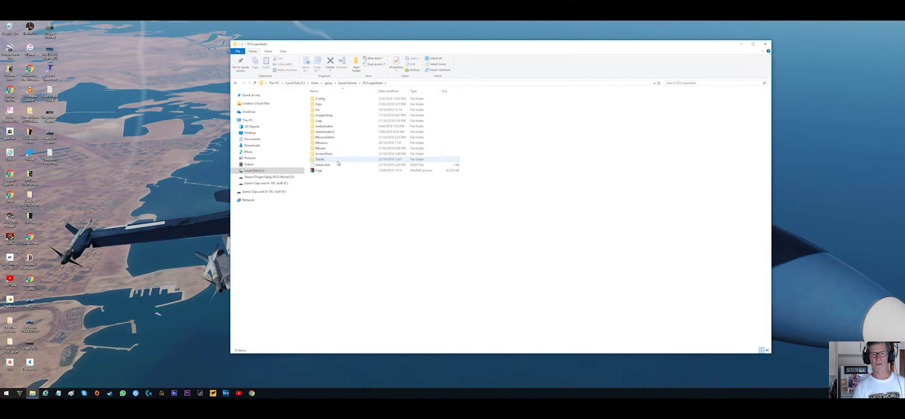
# Step: Scroll through the .trk recordings in Tracks, then go back to Saved Games
pyautogui.doubleClick(335, 160)
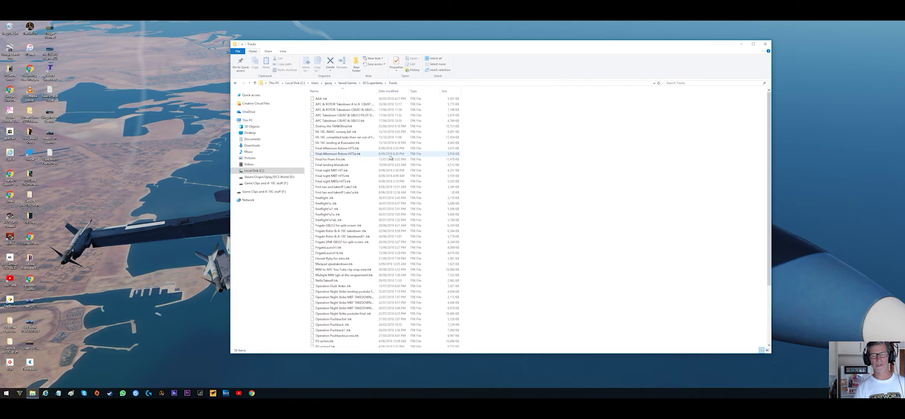
pyautogui.scroll(-3, 404, 198)
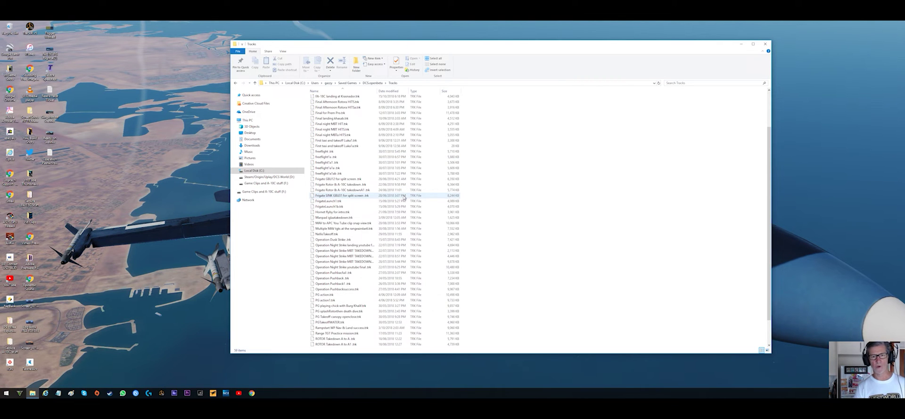
pyautogui.scroll(-2, 404, 197)
pyautogui.scroll(4, 404, 198)
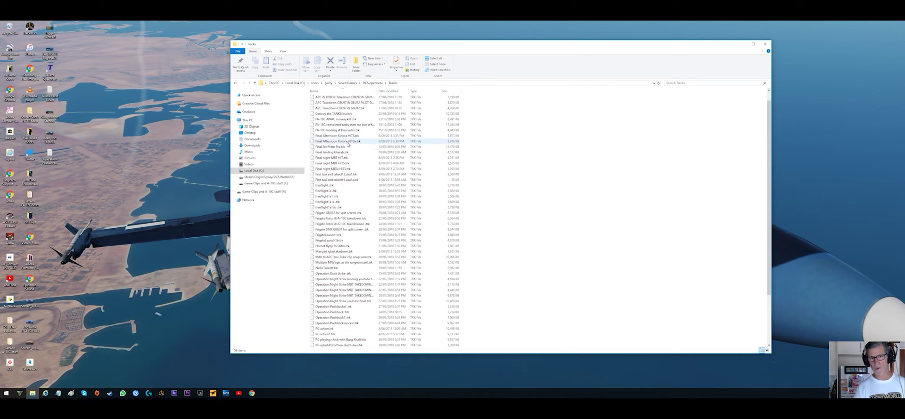
pyautogui.scroll(-4, 377, 179)
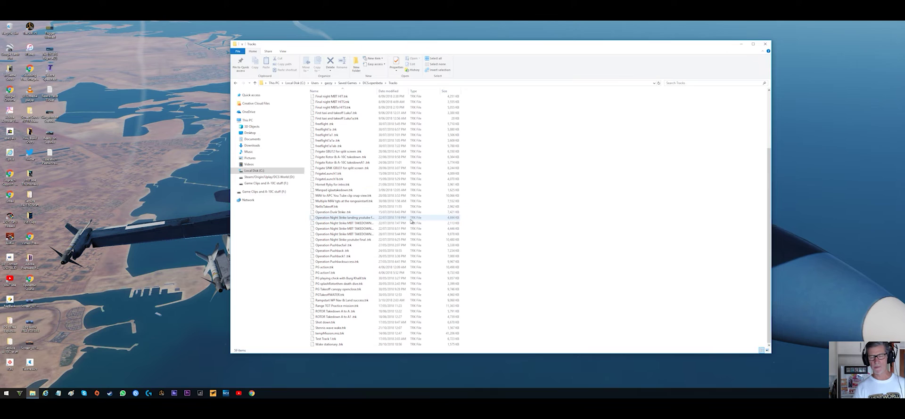
pyautogui.scroll(2, 408, 214)
pyautogui.scroll(3, 406, 213)
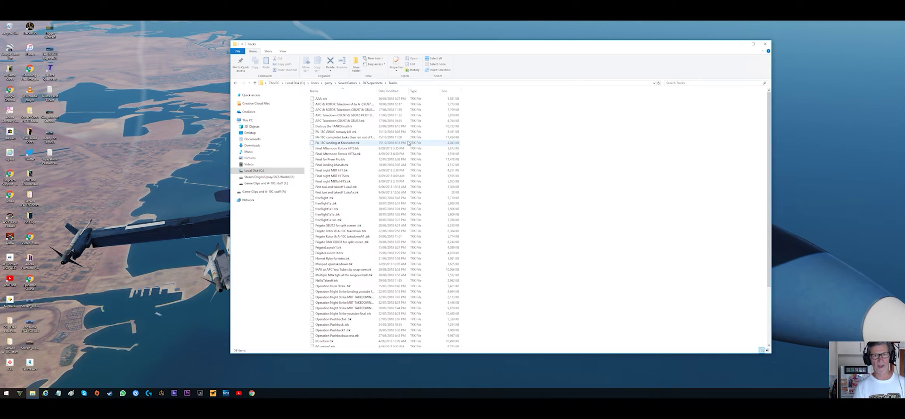
pyautogui.click(237, 84)
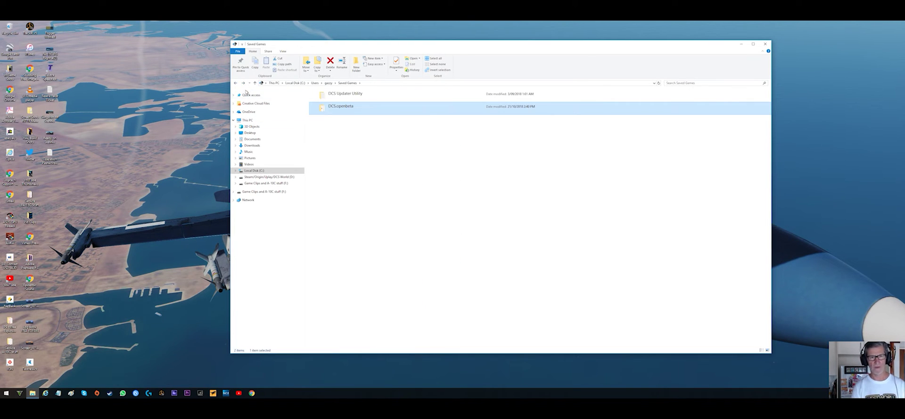
# Step: Open DCS.openbeta\ScreenShots maximized, view the ship-explosion screenshot, then minimize Explorer
pyautogui.click(244, 83)
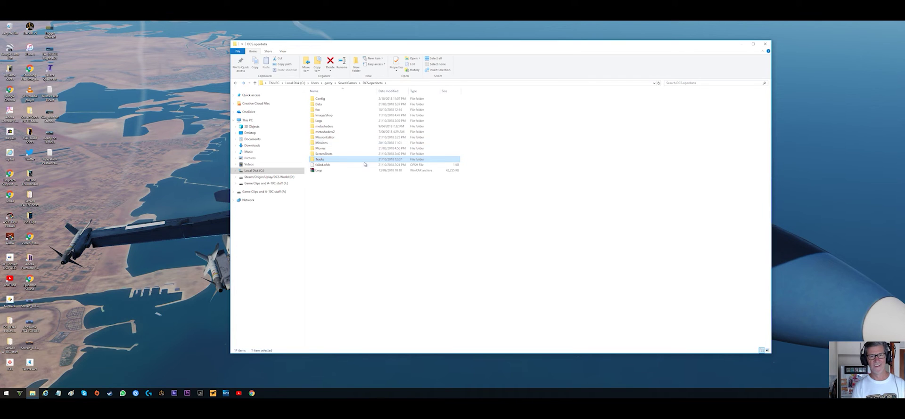
pyautogui.click(329, 154)
pyautogui.doubleClick(329, 154)
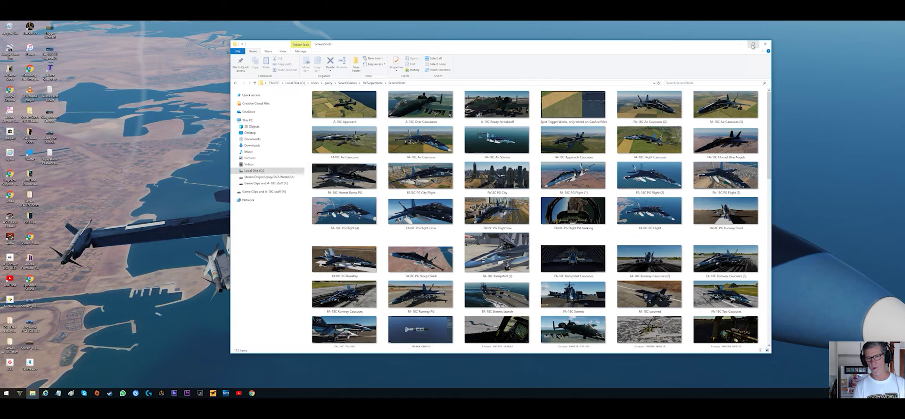
pyautogui.click(752, 44)
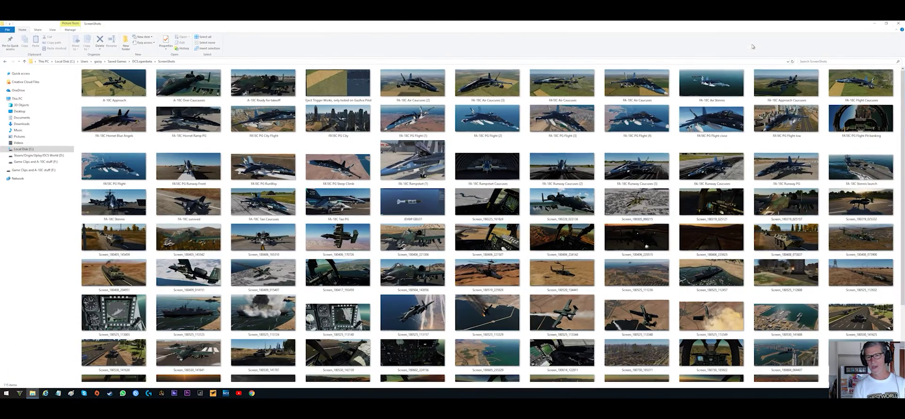
pyautogui.scroll(3, 494, 311)
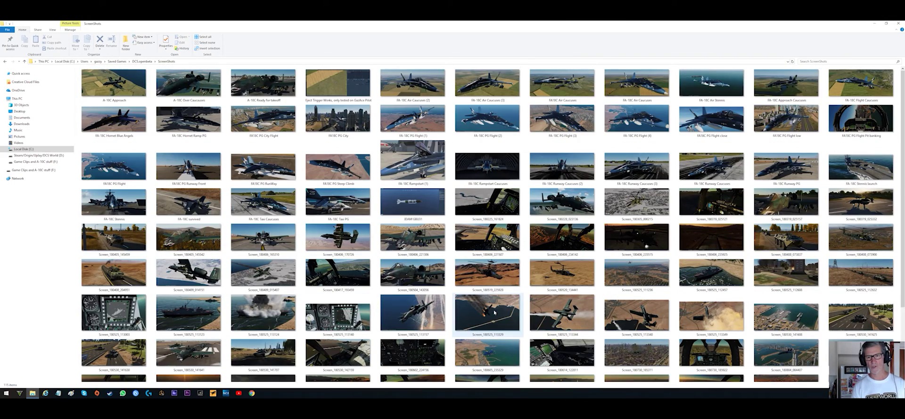
pyautogui.doubleClick(285, 319)
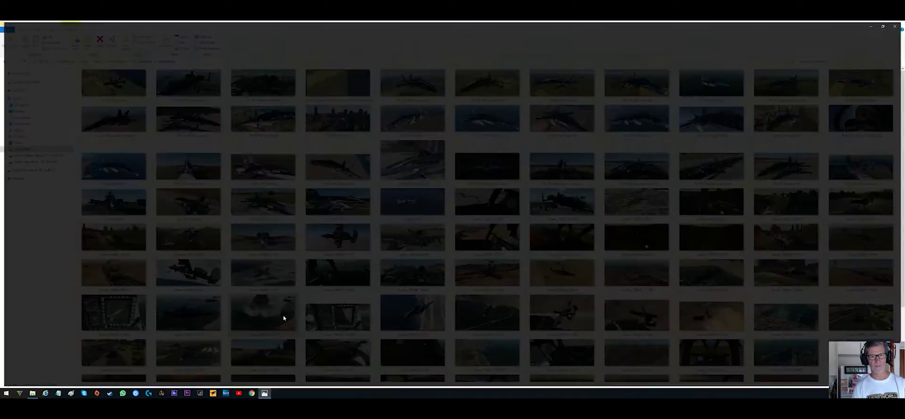
pyautogui.click(898, 25)
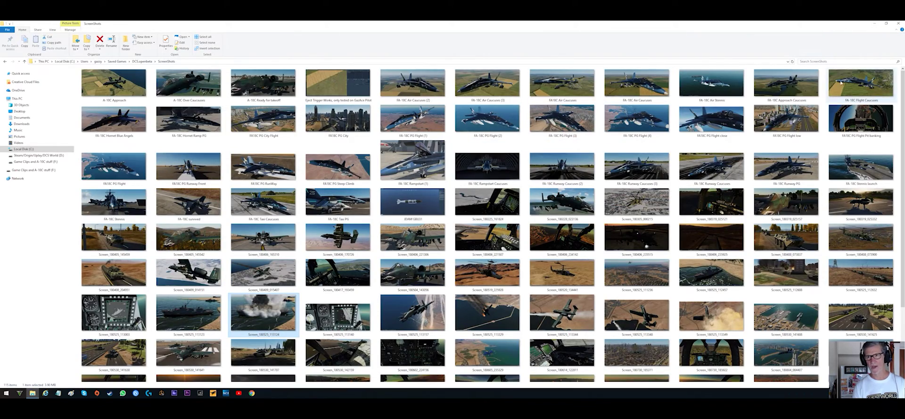
pyautogui.click(874, 25)
# Step: Restore Explorer, scroll through the .miz files in Missions, then move to Logs
pyautogui.click(32, 393)
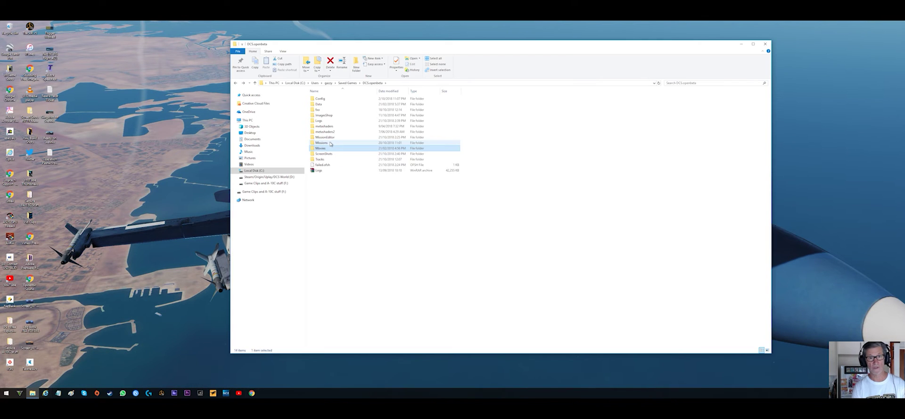
pyautogui.doubleClick(358, 146)
pyautogui.scroll(-8, 442, 207)
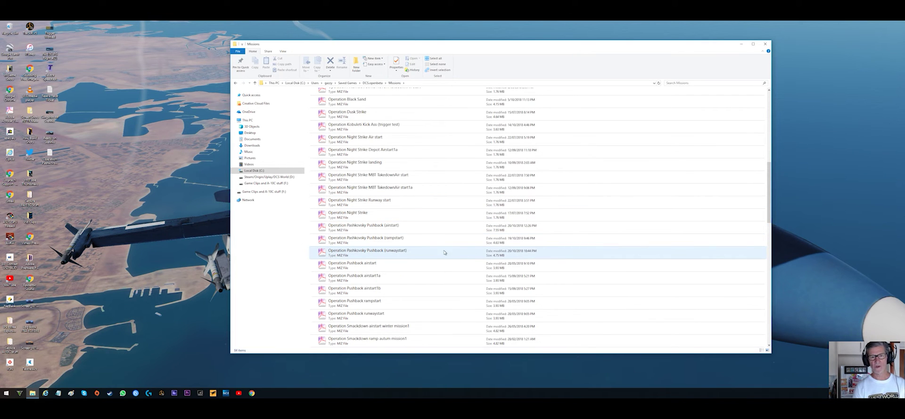
pyautogui.scroll(4, 388, 205)
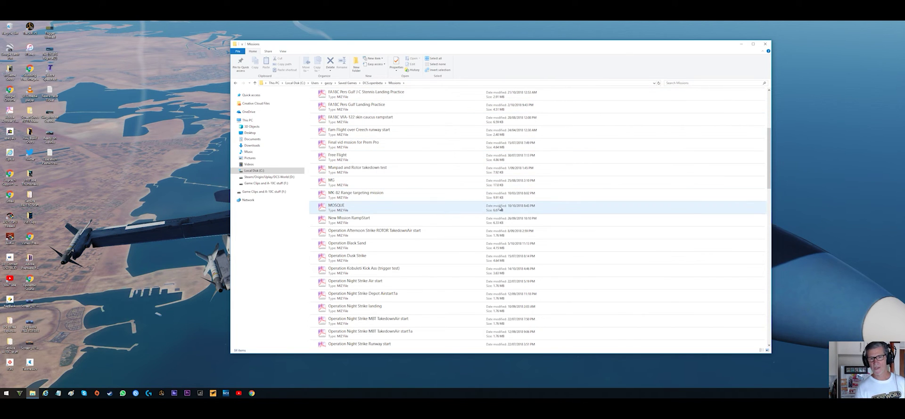
pyautogui.scroll(2, 373, 145)
pyautogui.scroll(1, 374, 145)
pyautogui.scroll(1, 373, 145)
pyautogui.click(236, 83)
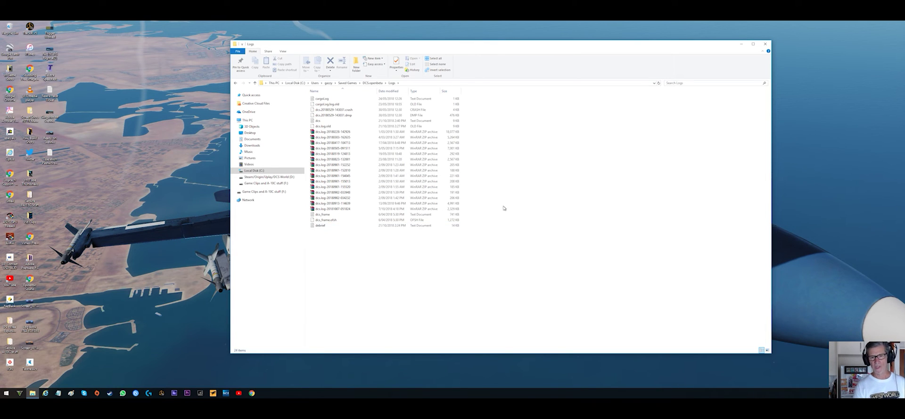
pyautogui.click(340, 210)
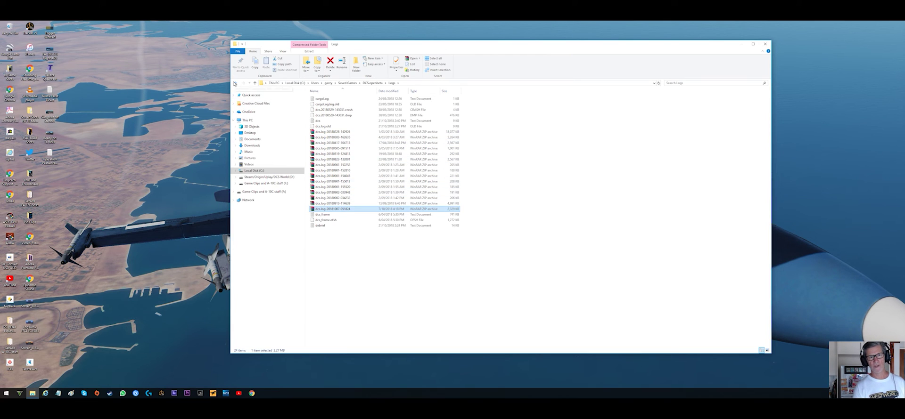
pyautogui.click(234, 83)
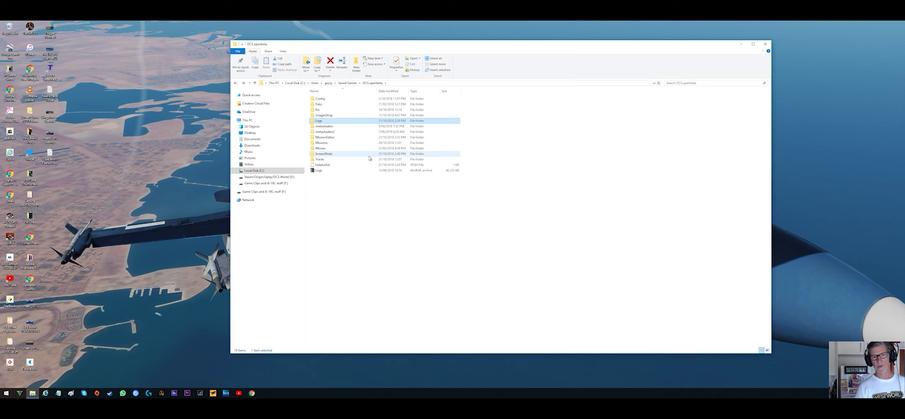
# Step: Open the MissionEditor folder to show the logbook and 'logbook - Copy' files
pyautogui.doubleClick(335, 137)
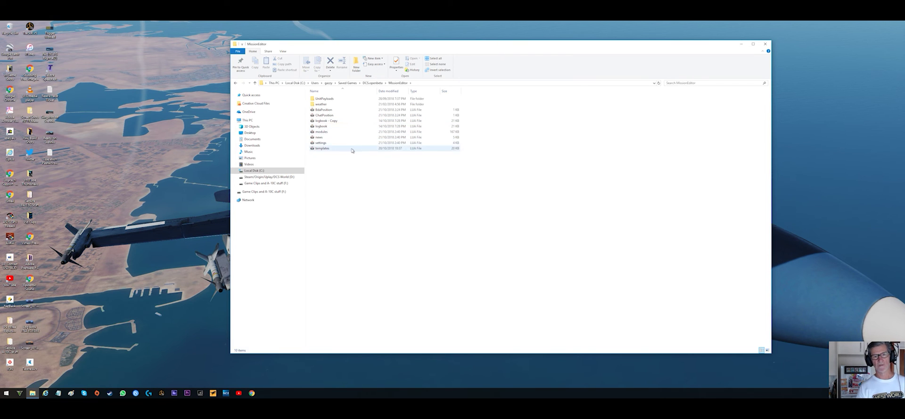